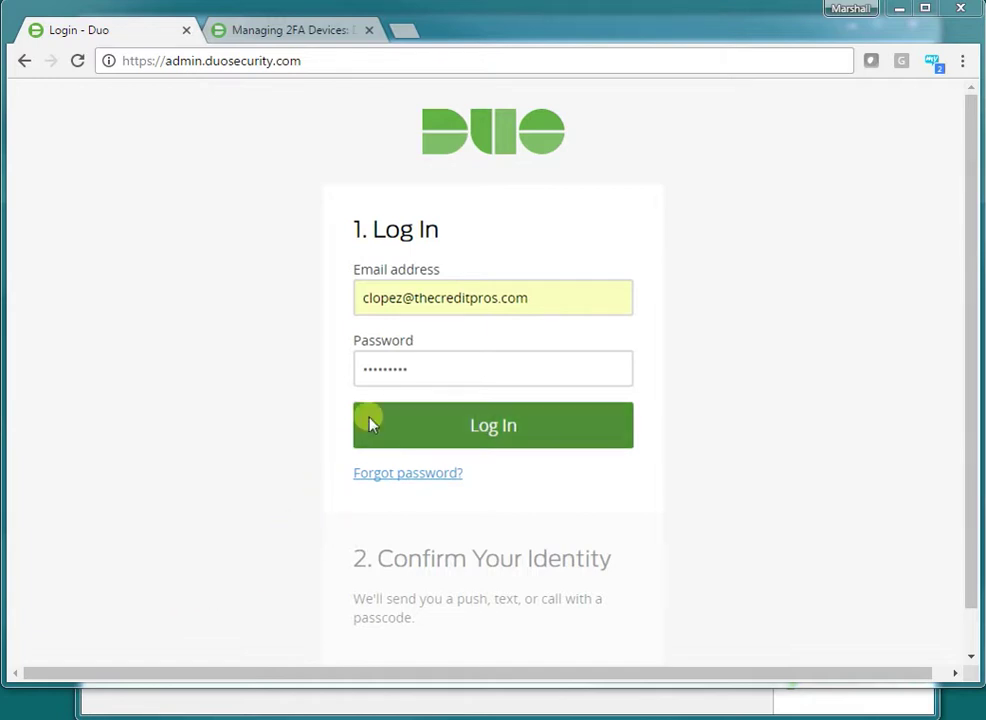
Step: Finish the admin login using a passcode sent by text message
click(476, 432)
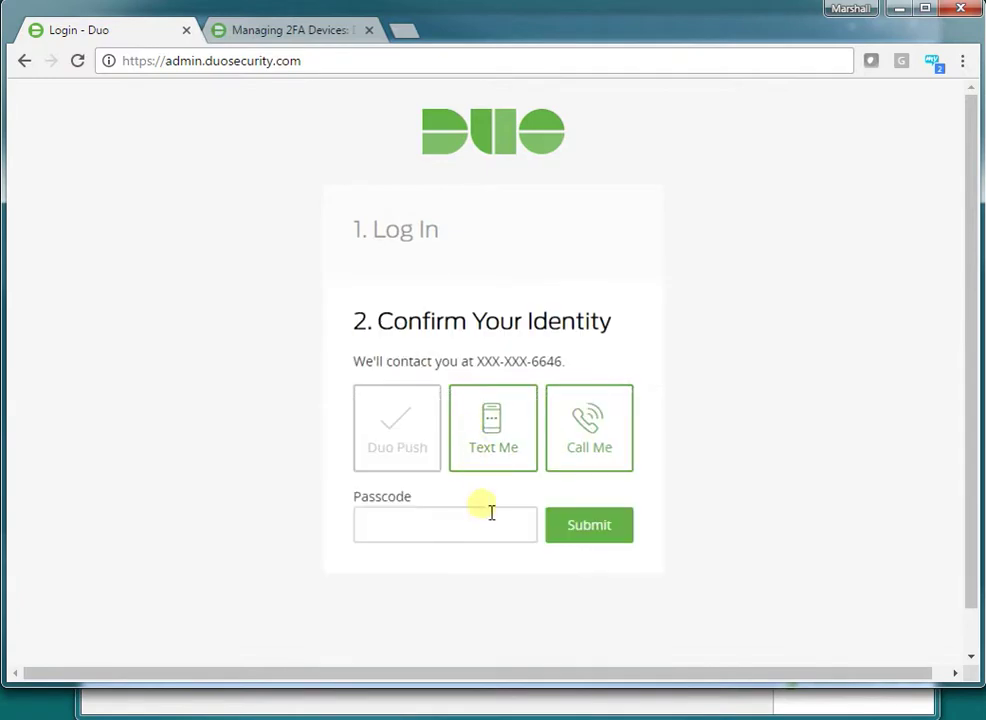
click(512, 446)
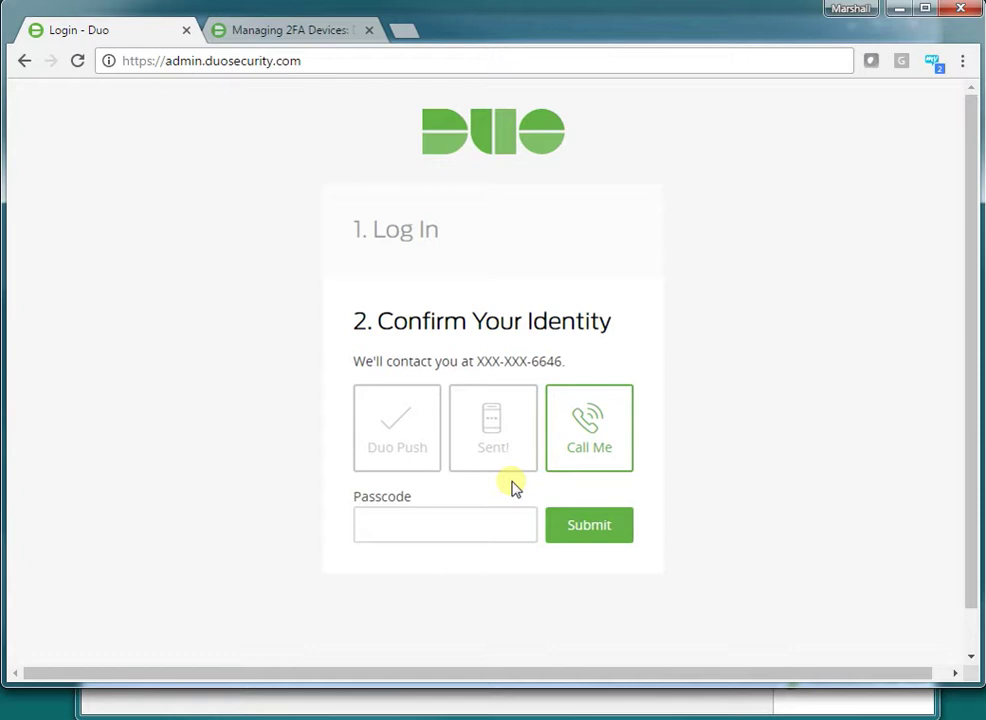
click(471, 525)
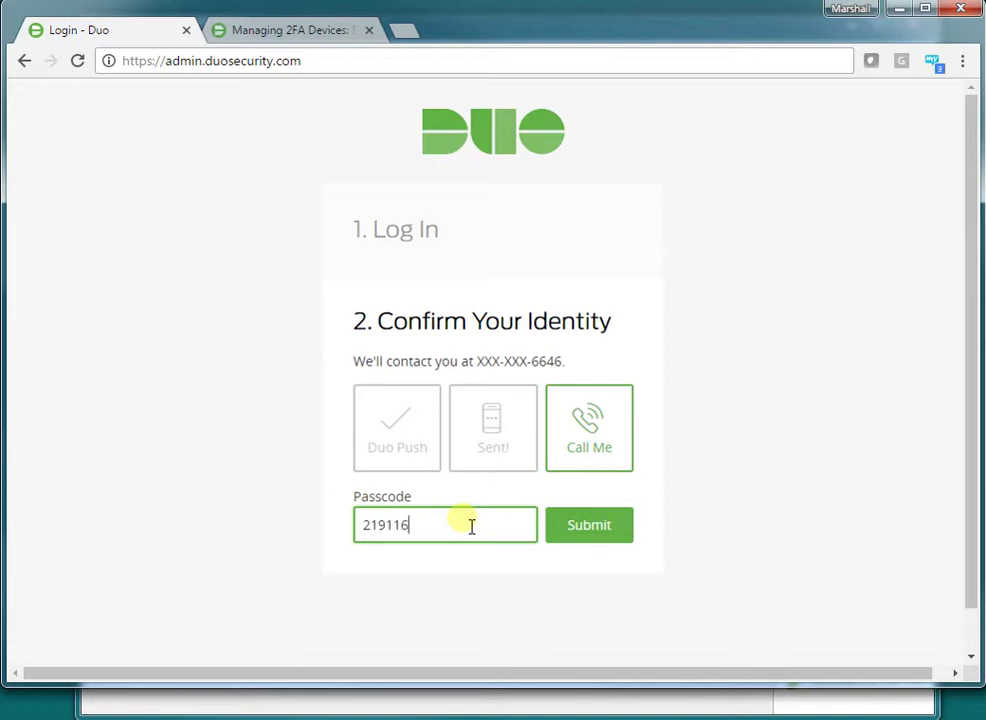
key(Return)
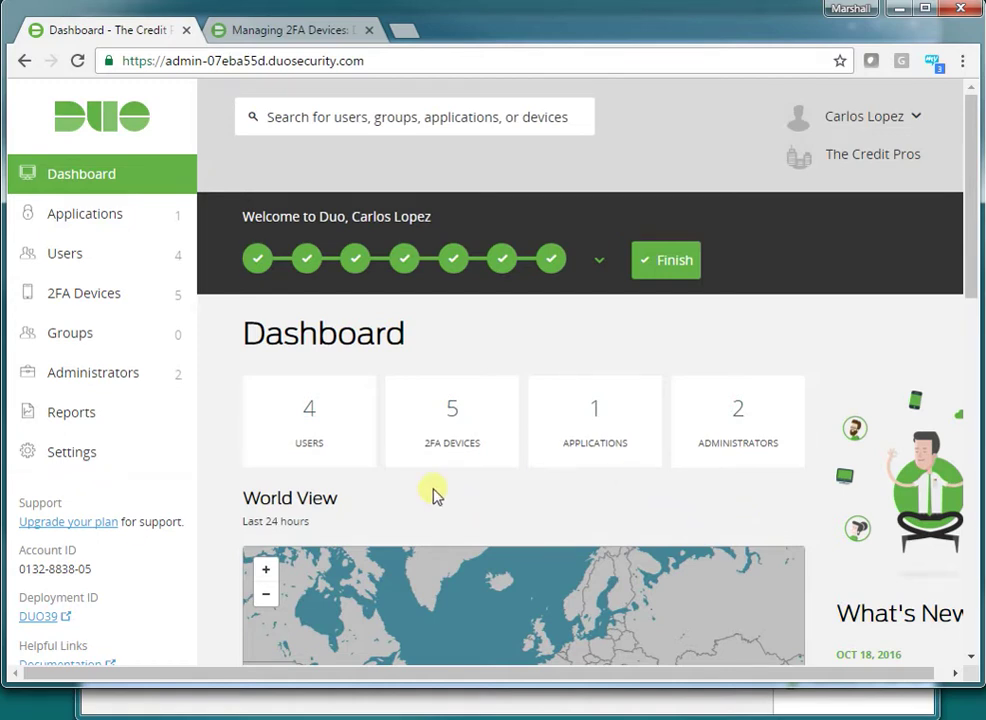
Step: Show the Hardware Tokens list under 2FA Devices, with all three YubiKey AES tokens visible
click(76, 298)
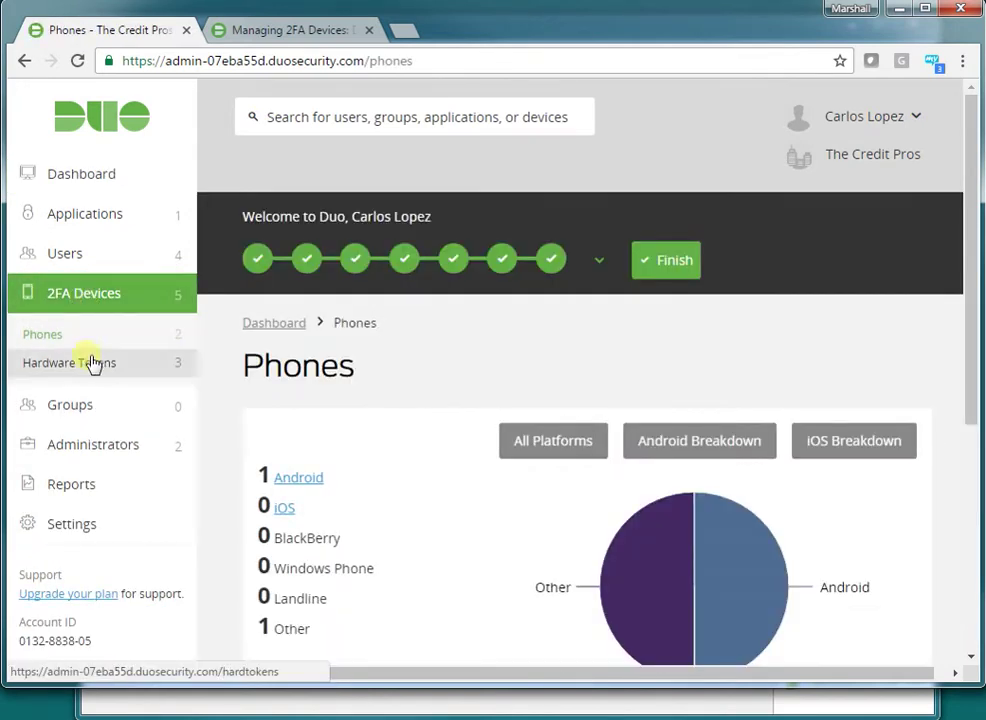
click(91, 366)
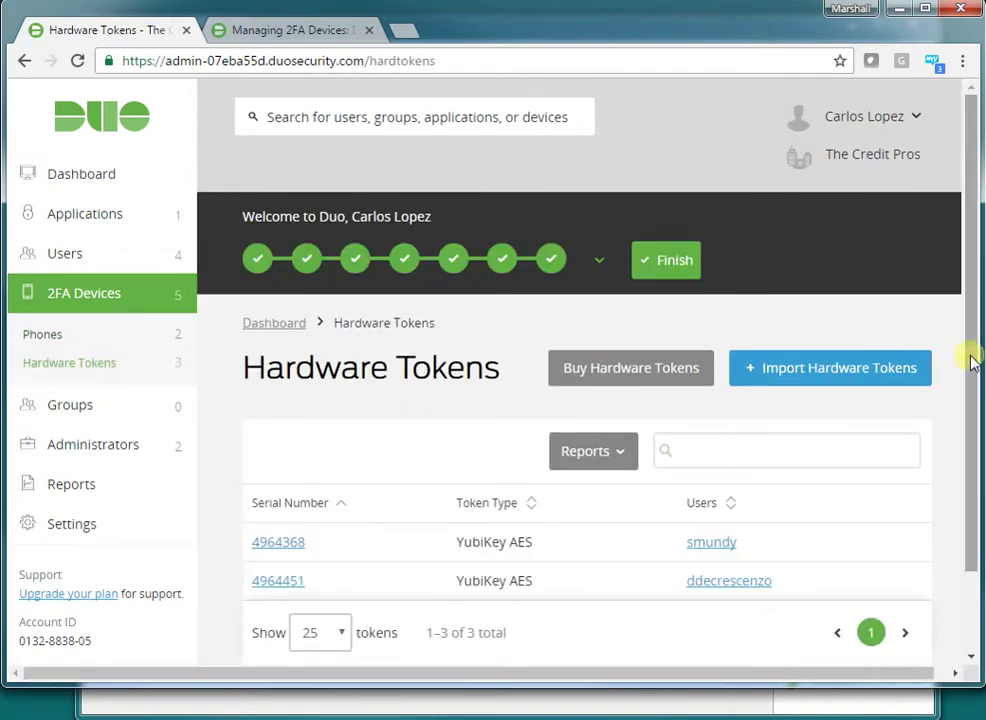
drag(968, 356, 970, 442)
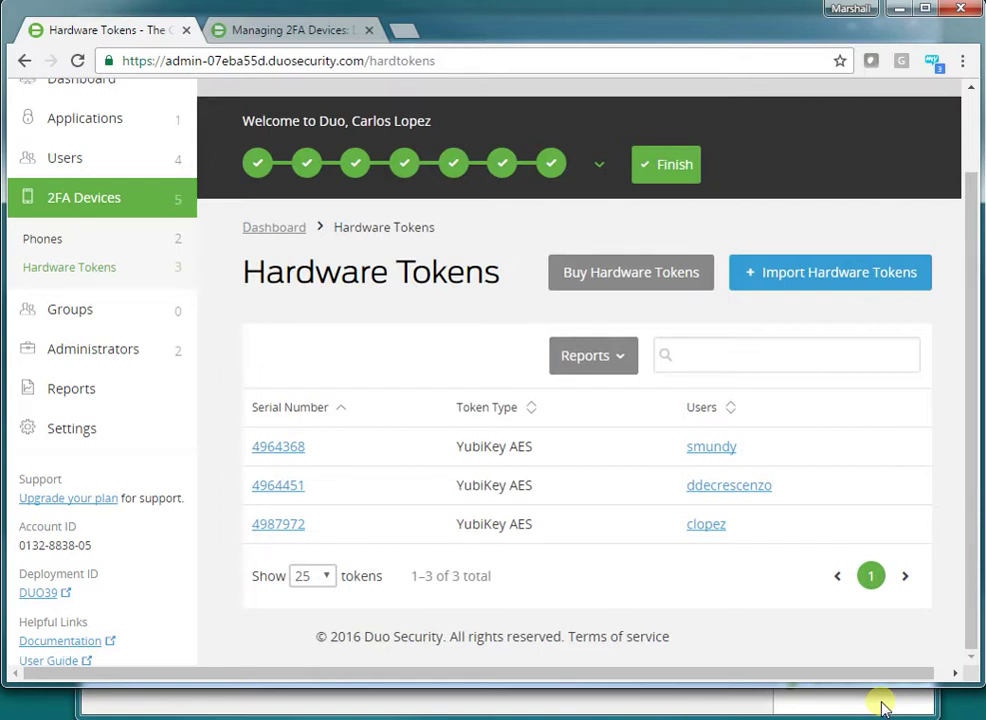
click(881, 707)
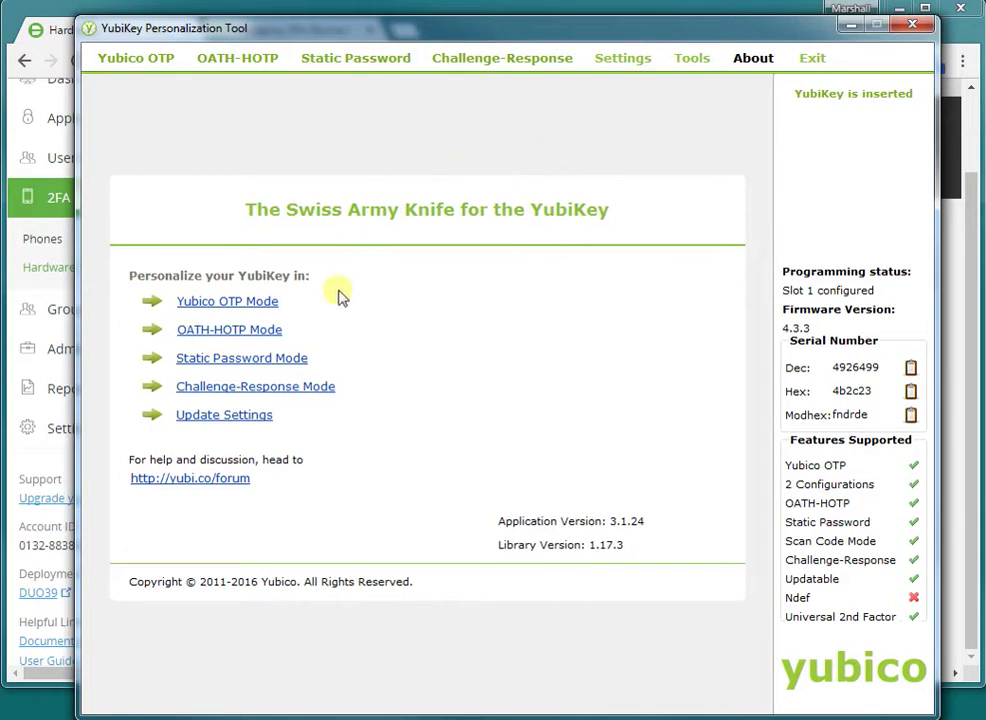
Step: Start quick Yubico OTP setup with the private identity and secret key values shown
click(225, 309)
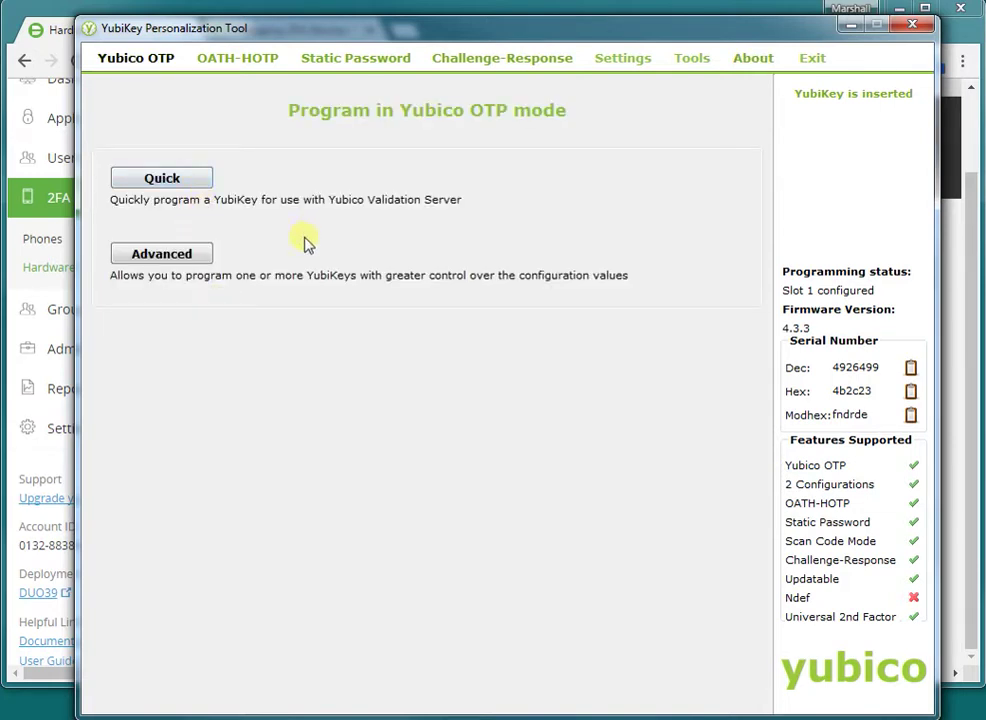
click(191, 181)
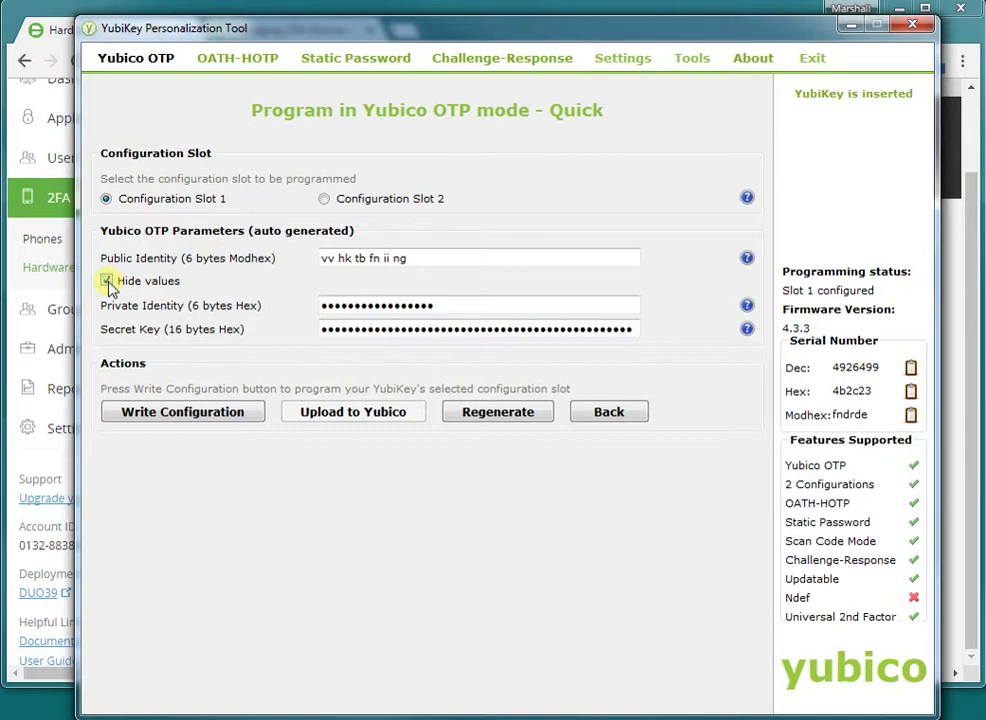
click(107, 281)
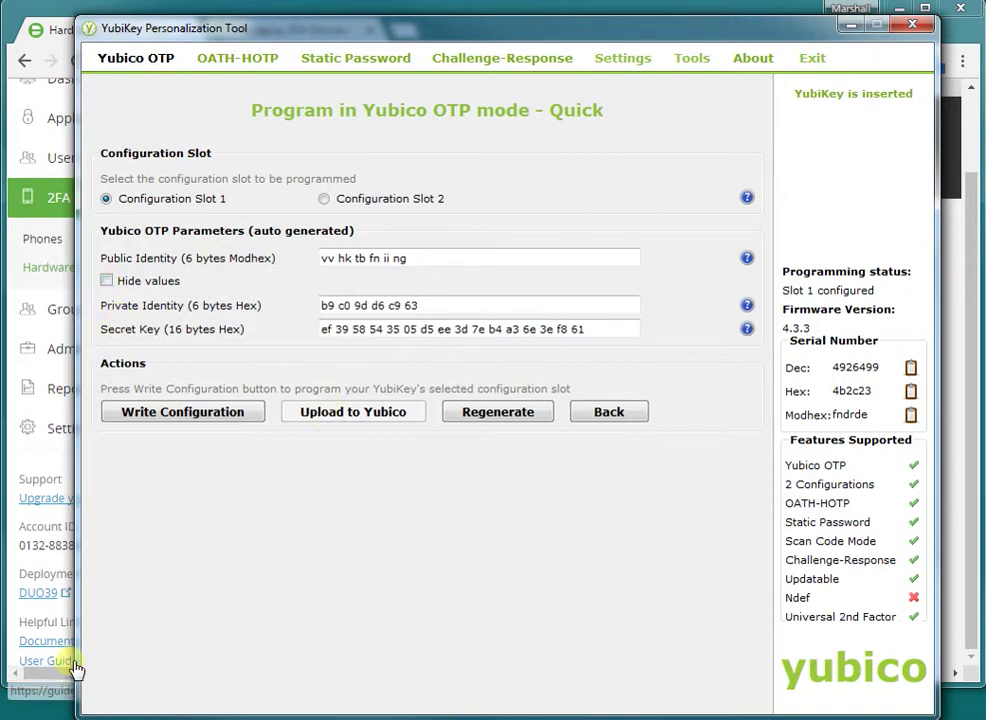
click(955, 653)
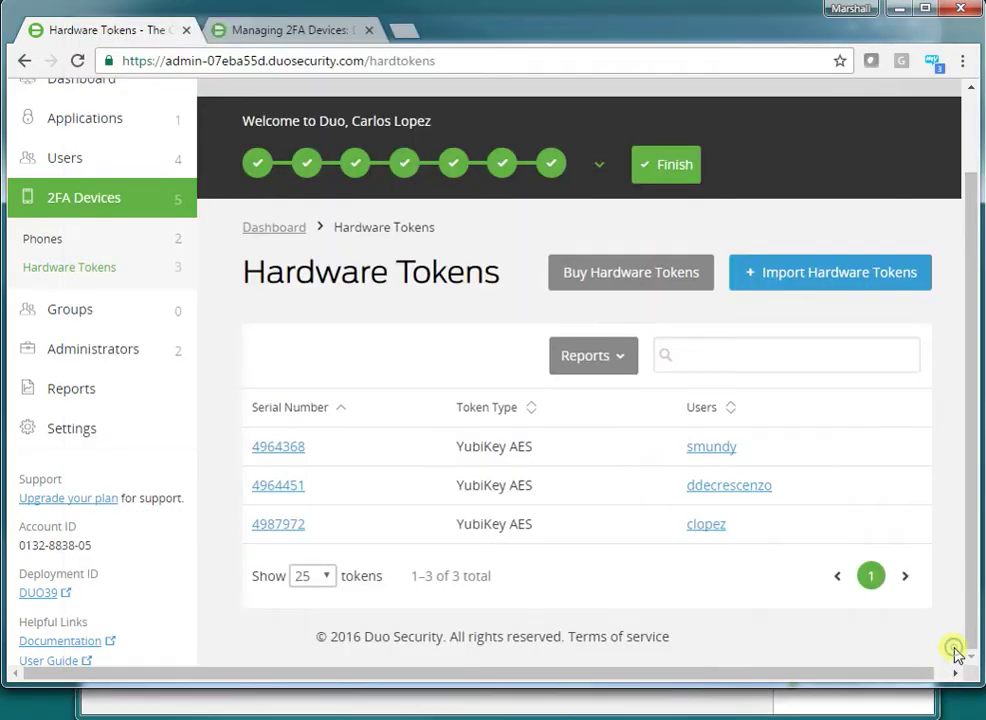
Step: Begin a hardware token import with token type YubiKey AES
click(795, 277)
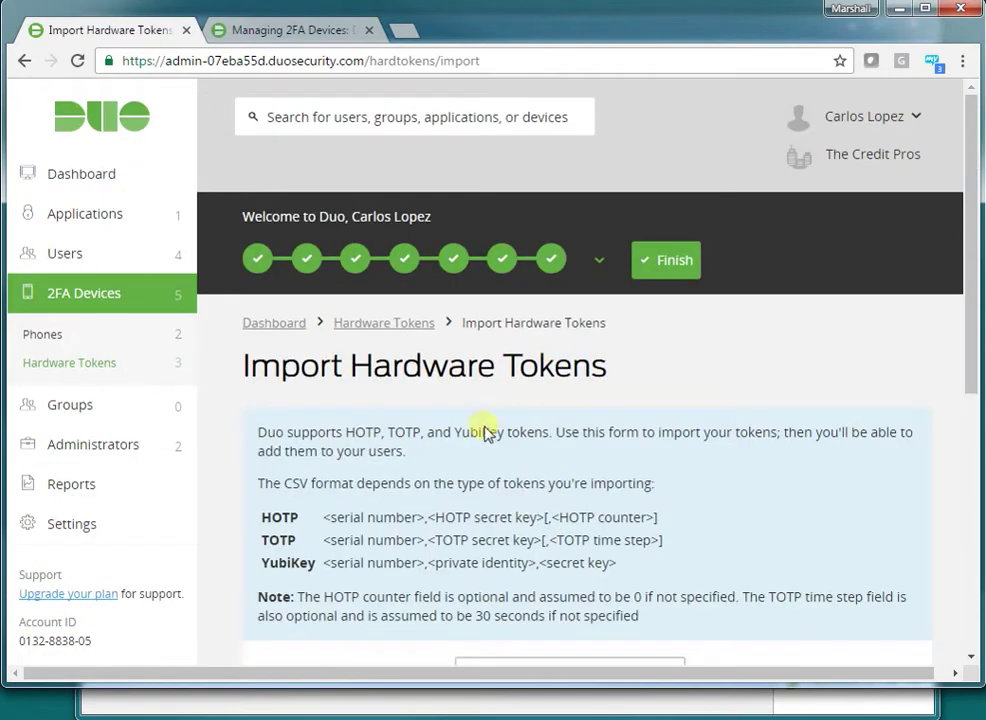
drag(970, 248, 977, 383)
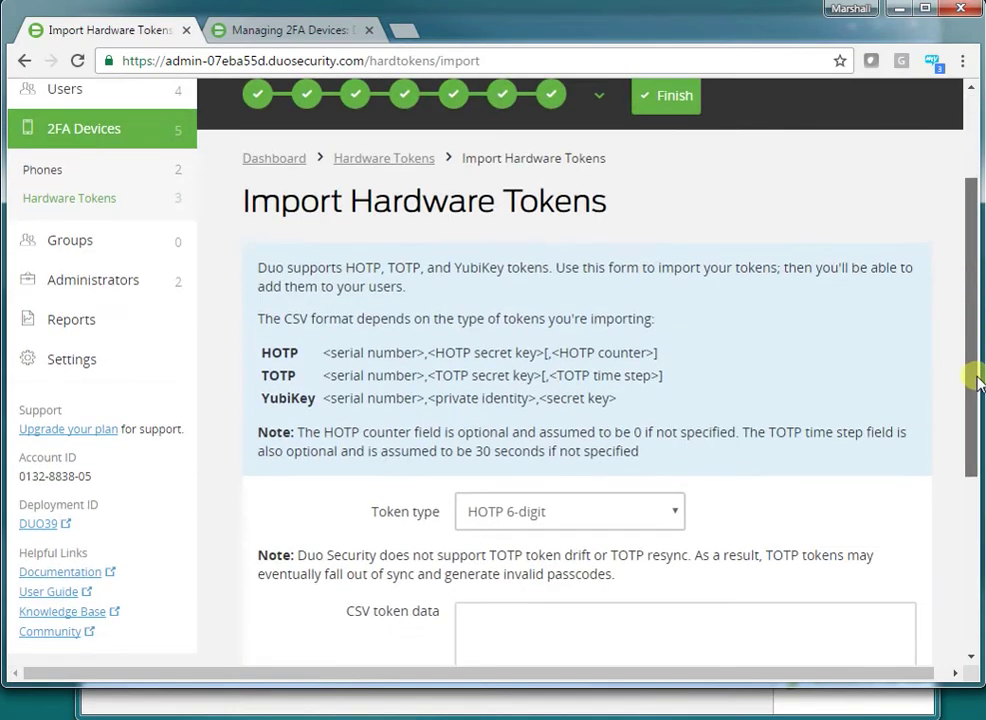
scroll(968, 410, down, 3)
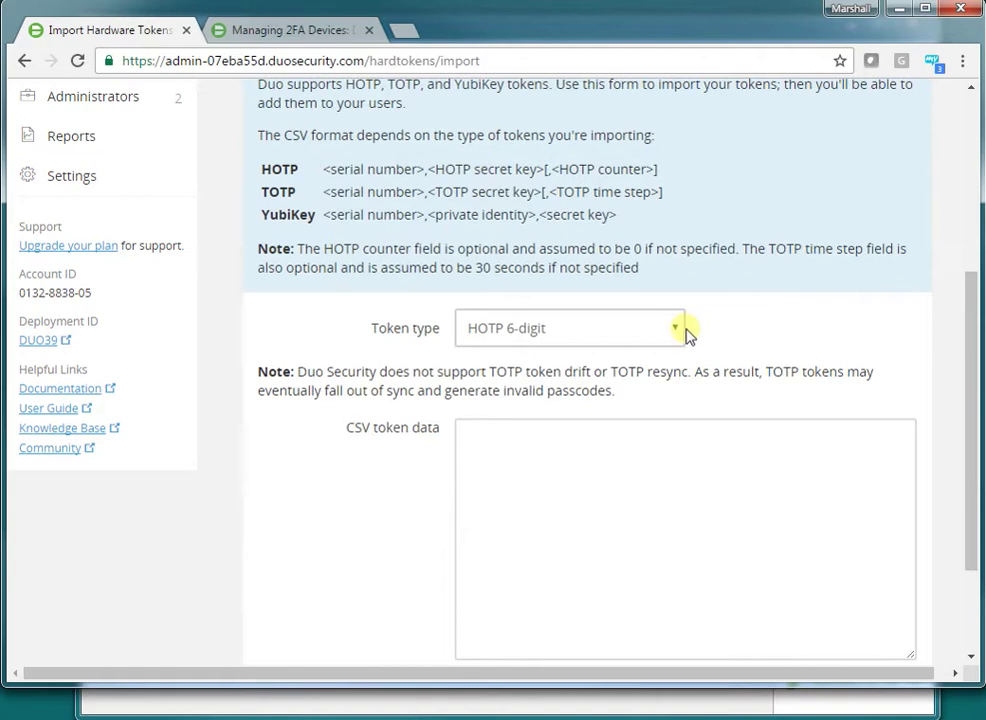
click(678, 330)
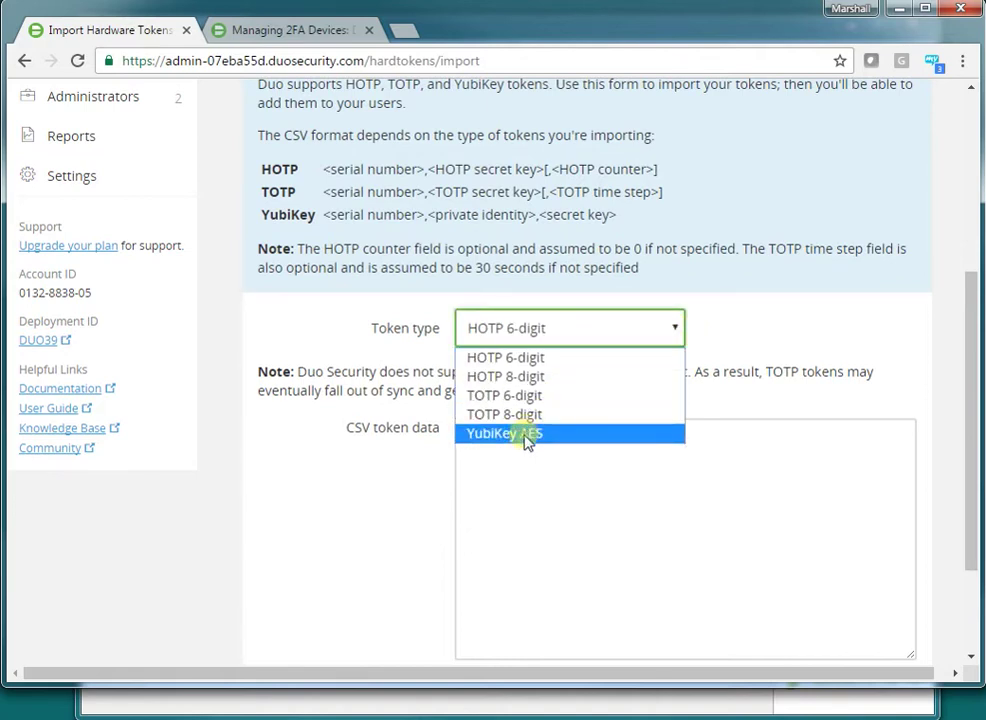
click(527, 440)
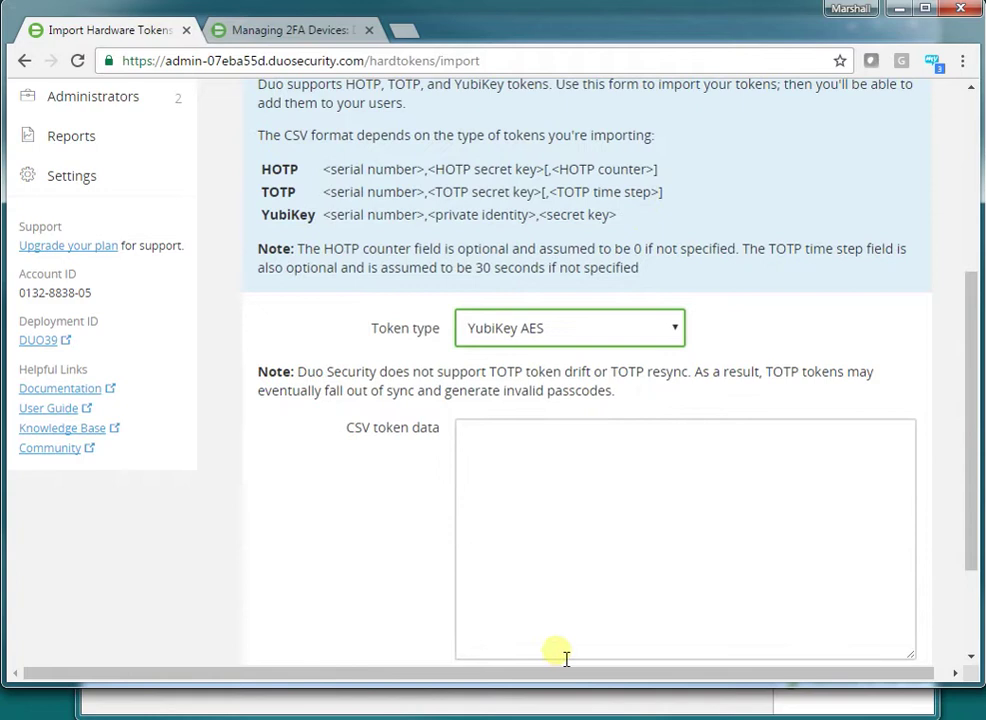
Step: Copy the key's serial 4926499 into the CSV token data box
click(518, 708)
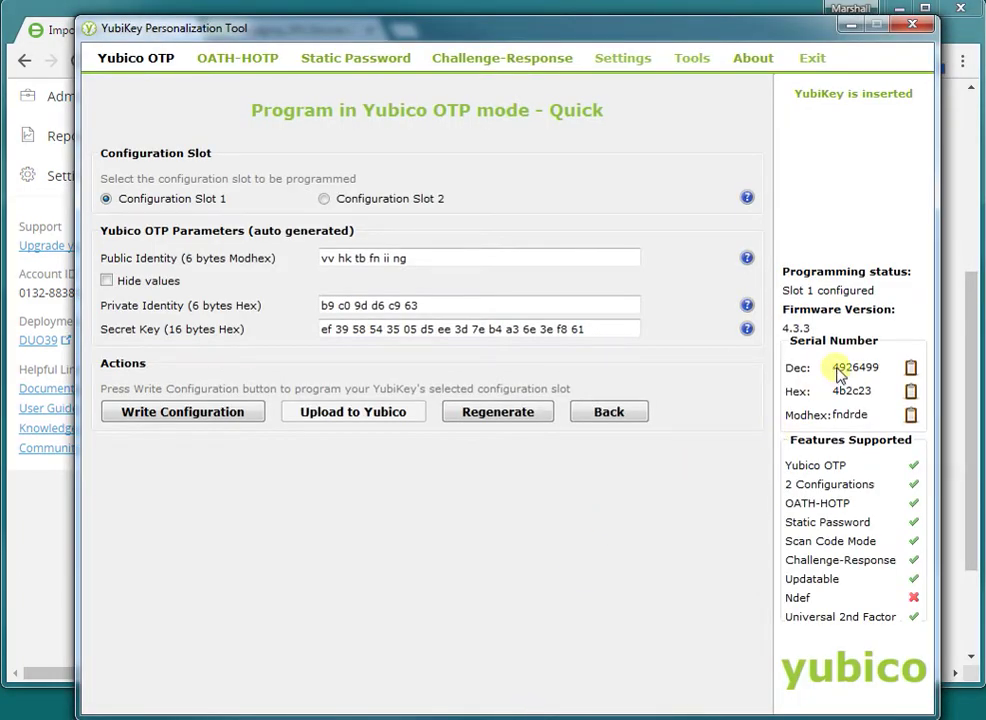
mouse_move(858, 368)
mouse_down()
mouse_move(839, 369)
mouse_move(880, 370)
mouse_up()
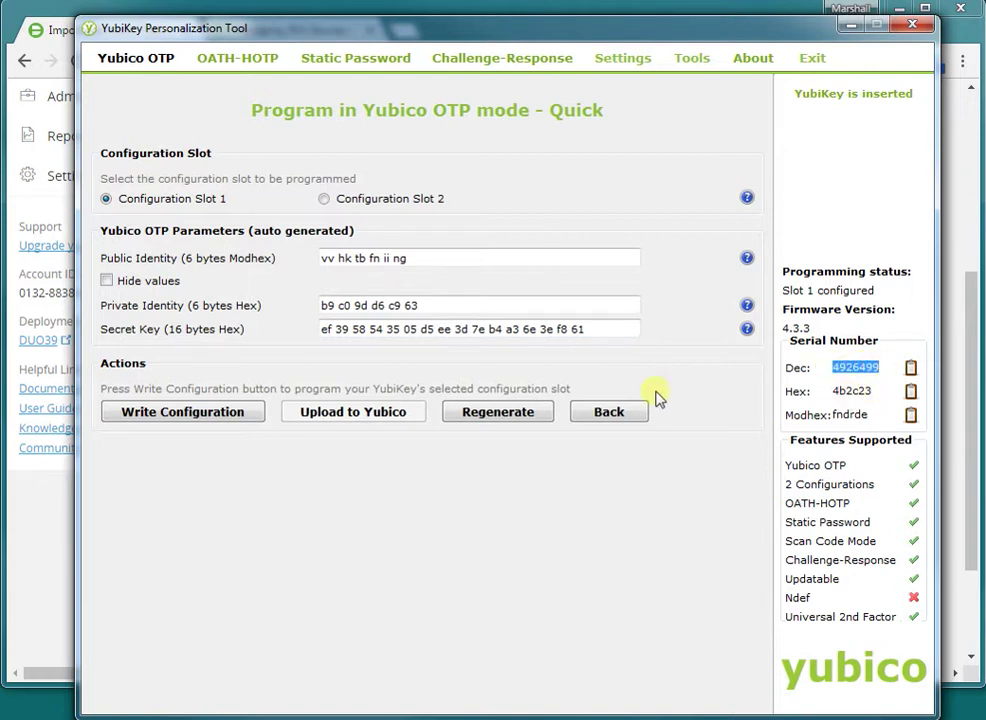
click(50, 557)
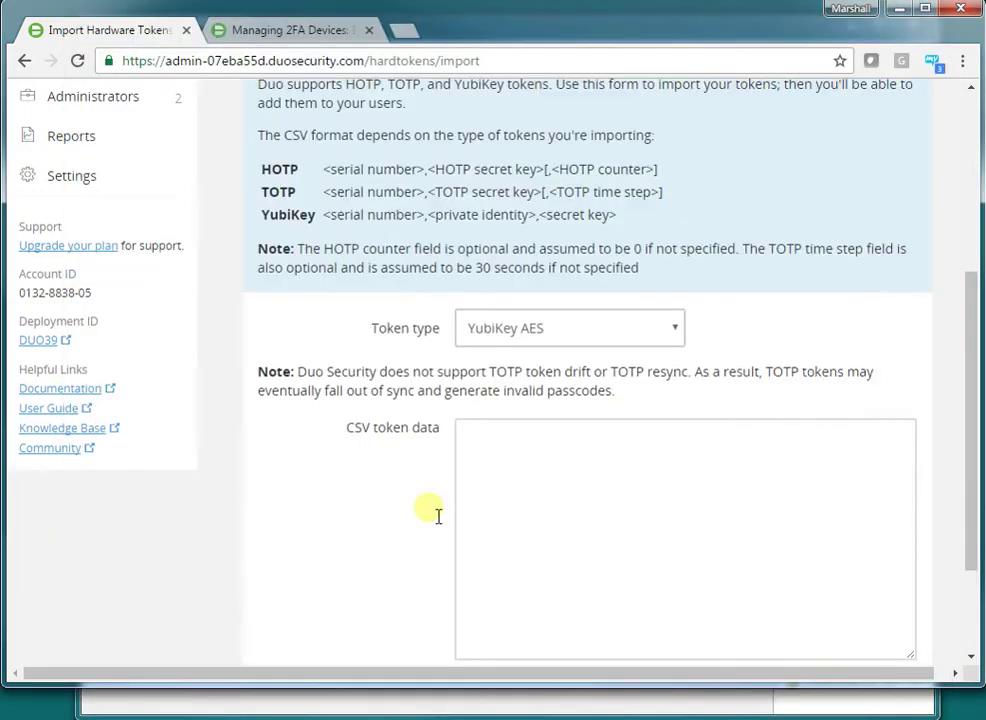
click(519, 461)
key(ctrl+v)
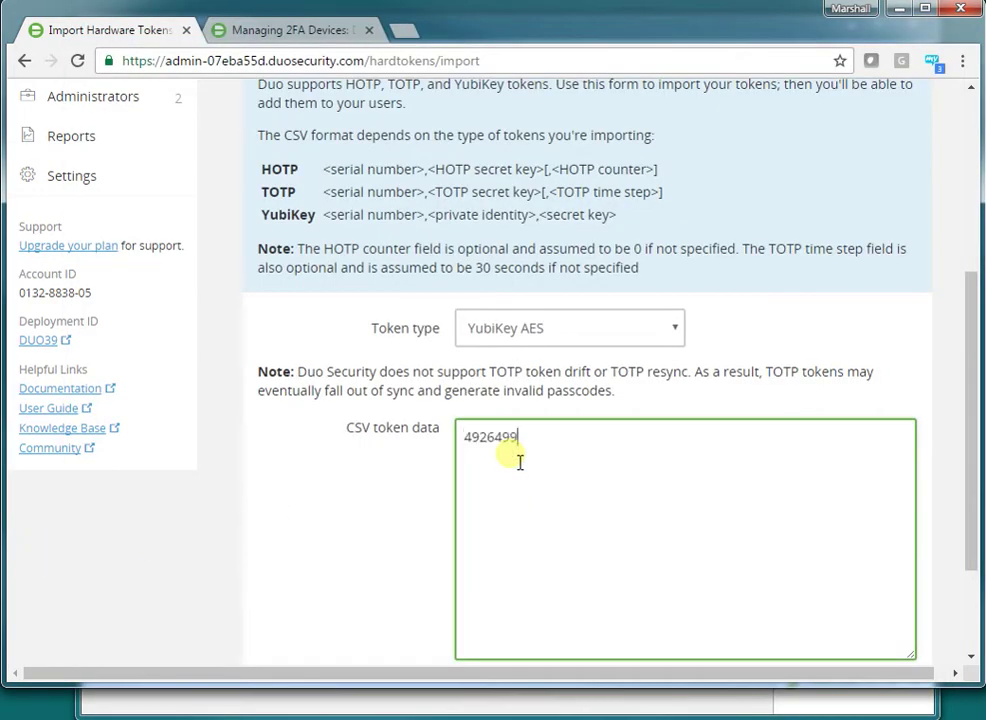
Step: Add the key's Private Identity after the serial in the token data
click(410, 706)
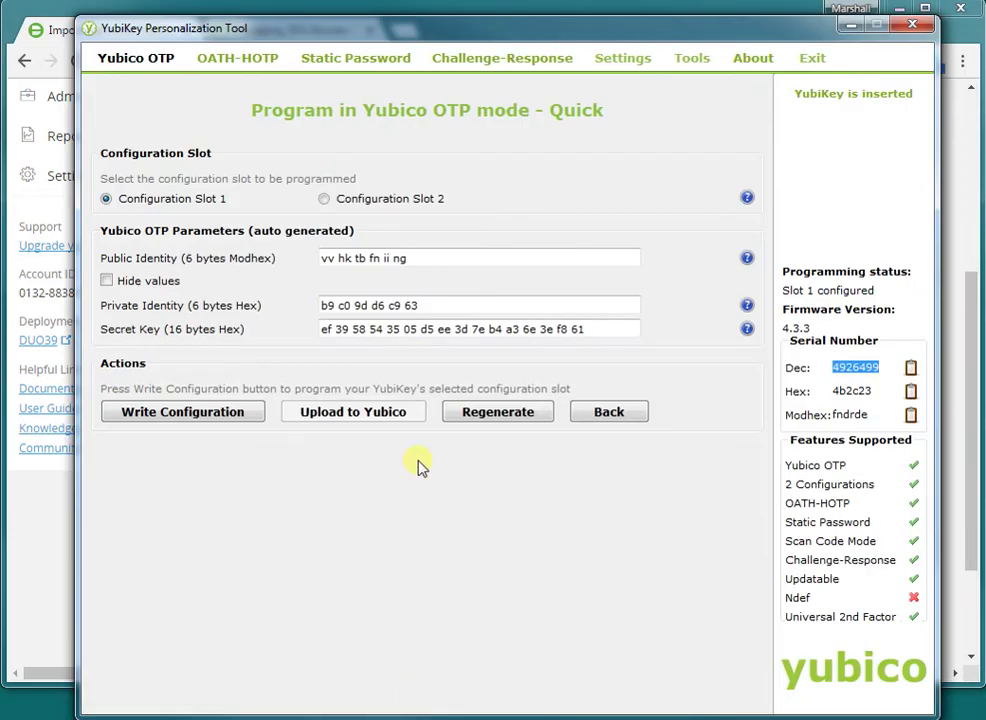
click(429, 328)
drag(418, 306, 320, 310)
key(ctrl+c)
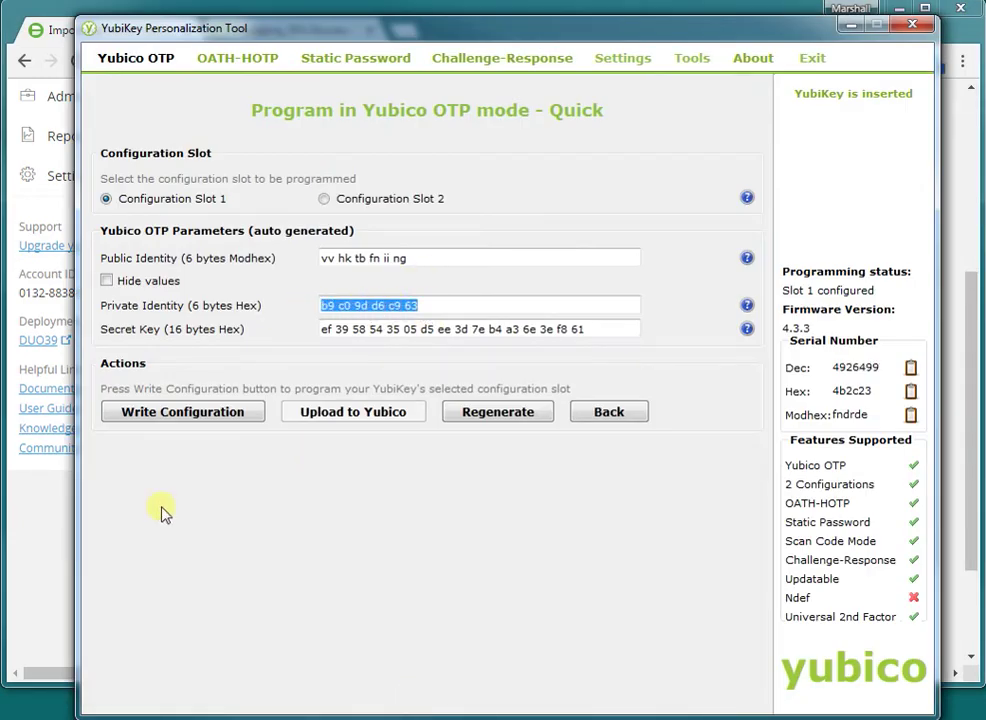
click(44, 608)
click(549, 455)
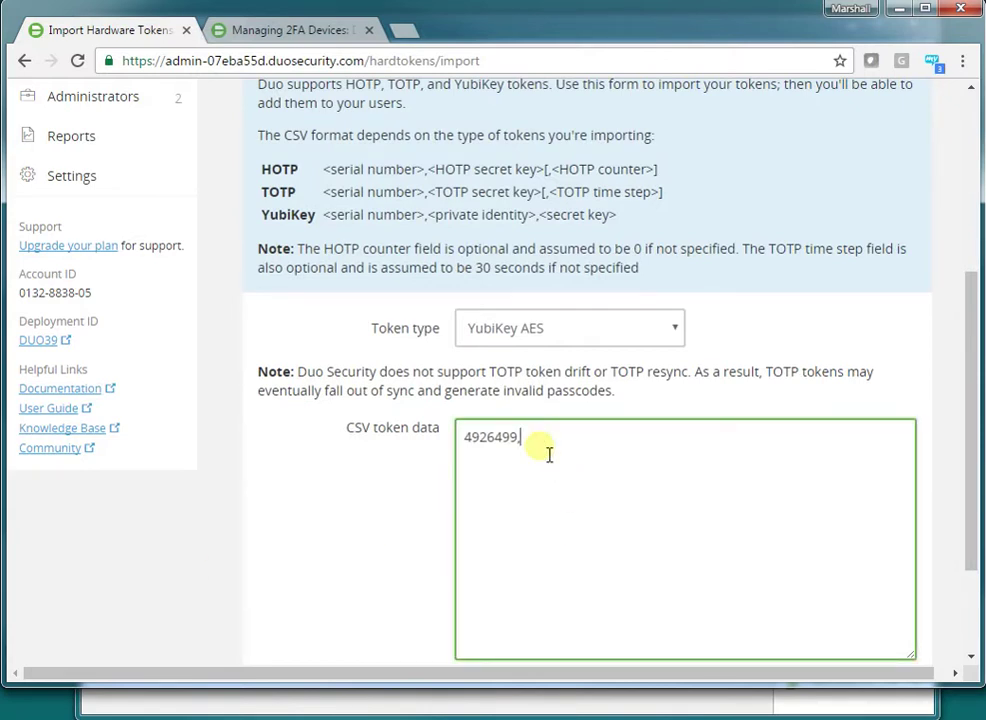
key(ctrl+v)
Step: Append the key's Secret Key to the end of the token data
click(689, 705)
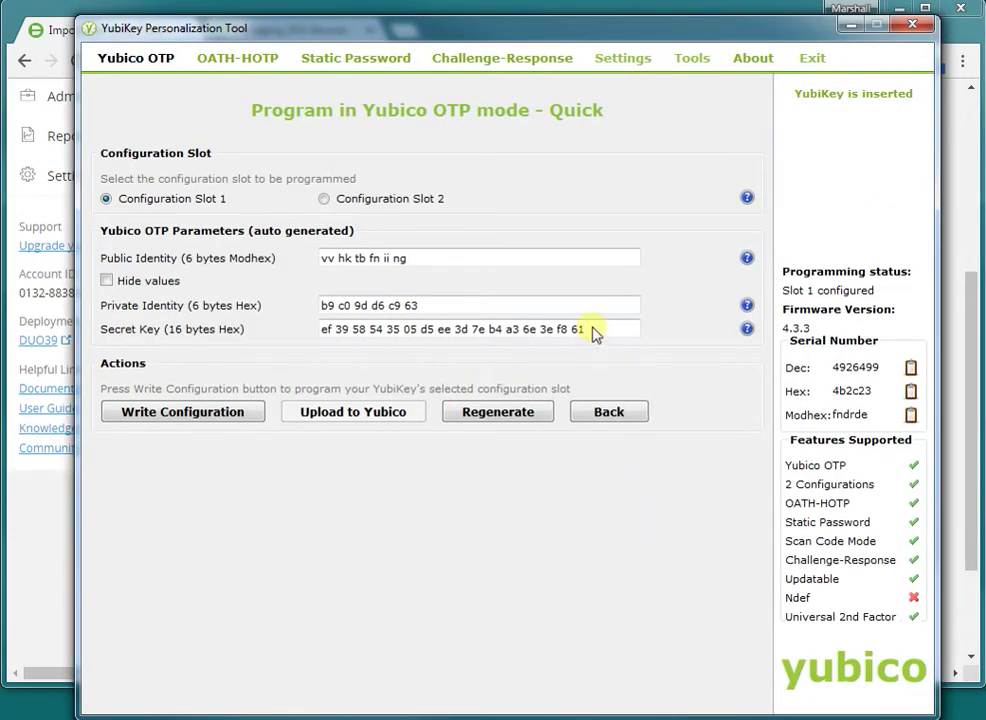
drag(592, 333, 323, 337)
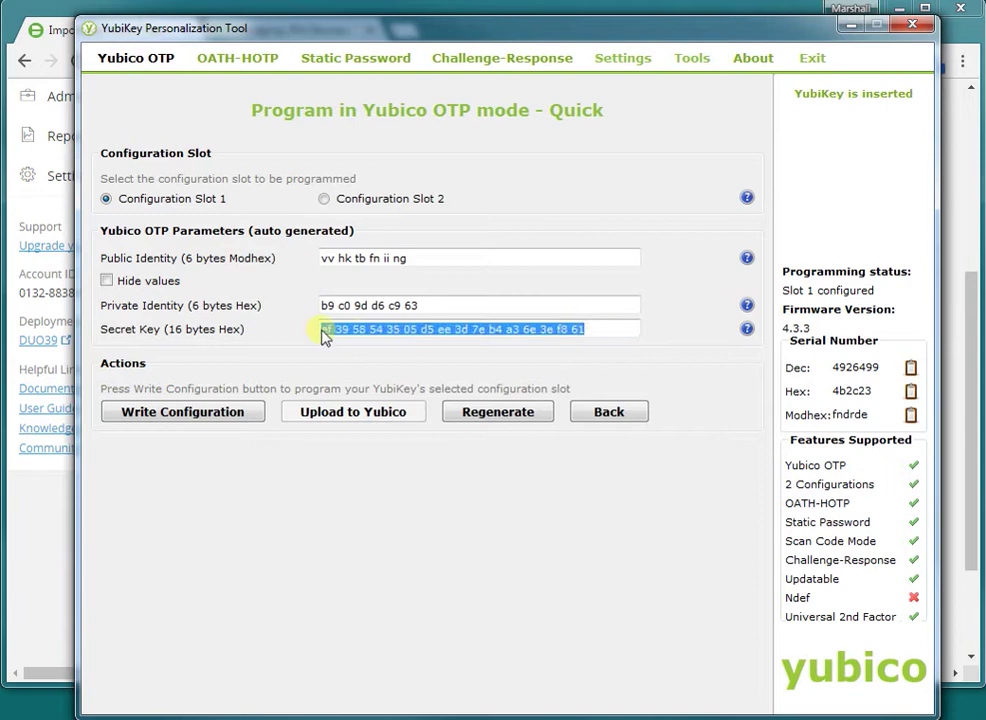
click(14, 612)
click(656, 441)
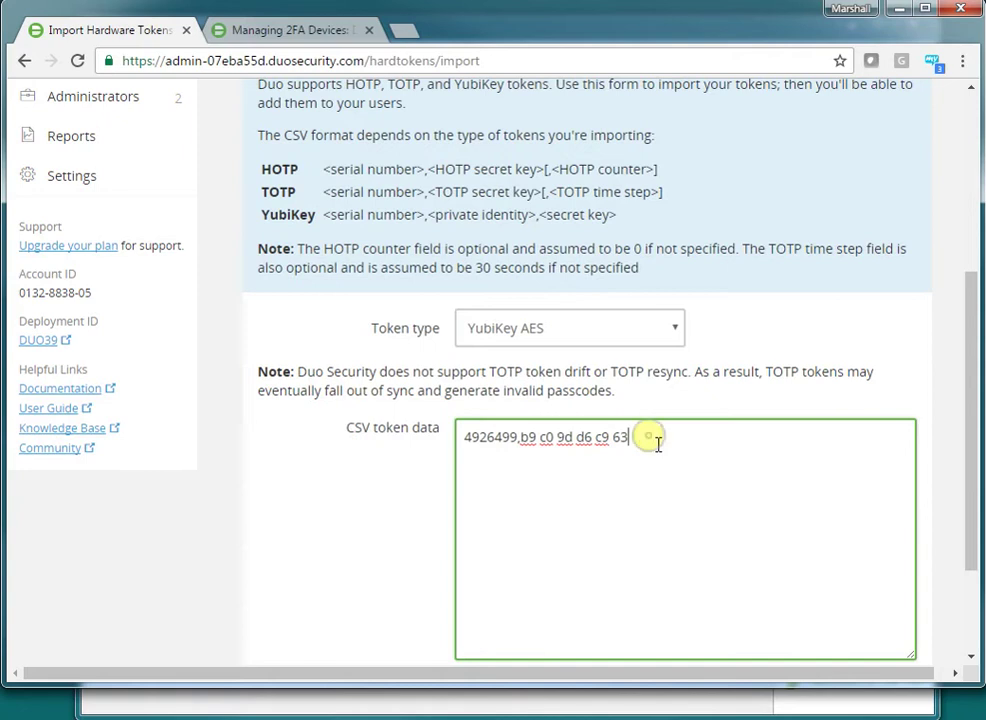
key(ctrl+v)
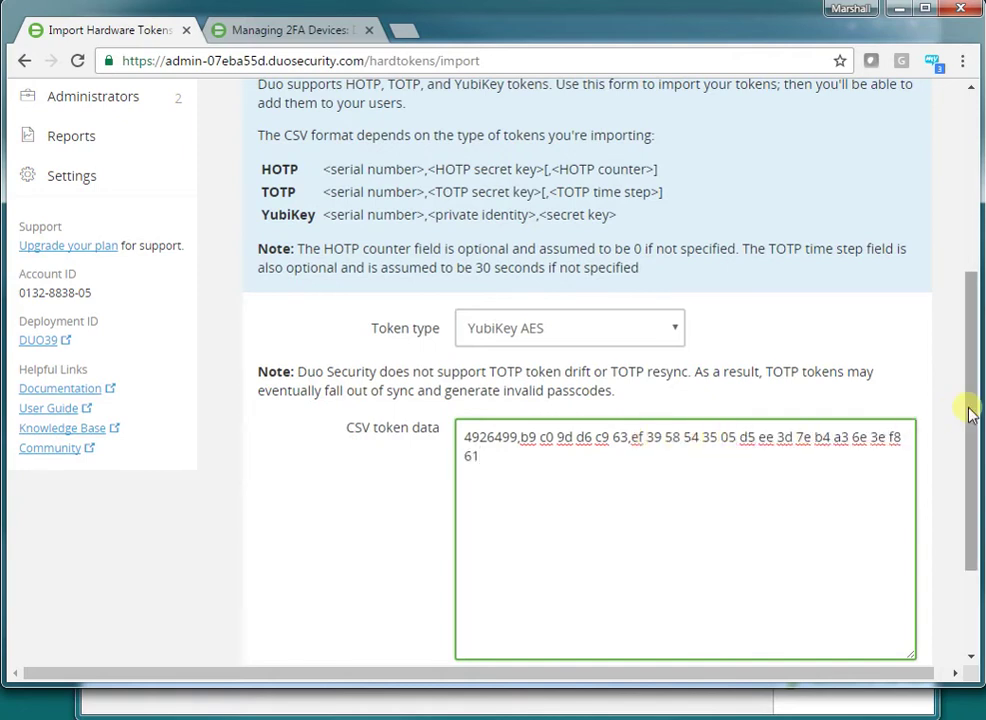
drag(966, 405, 966, 476)
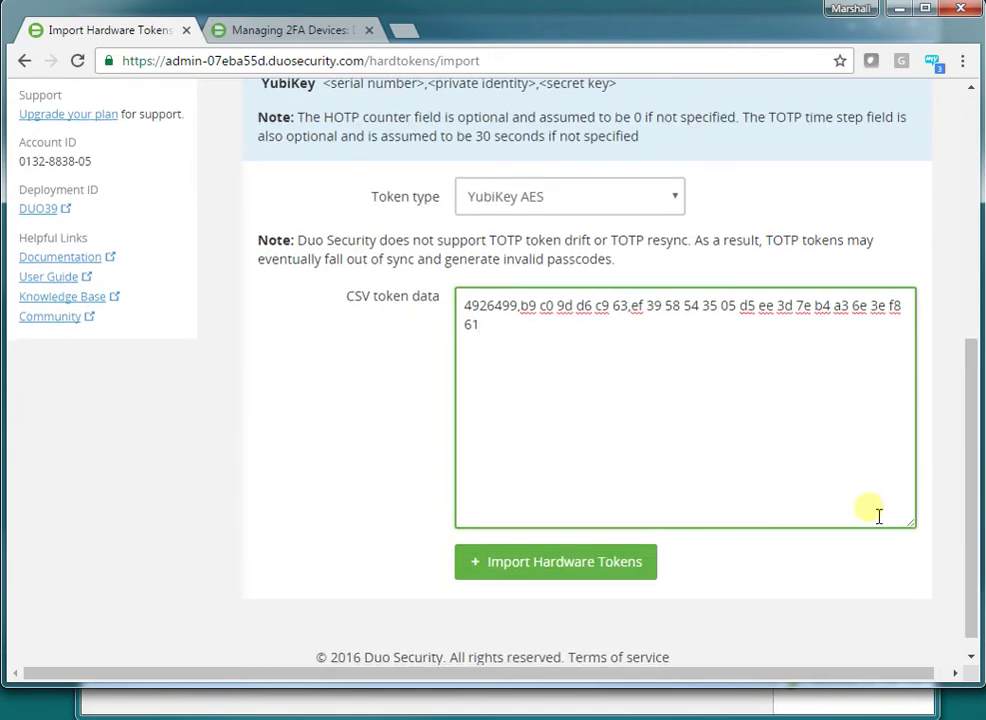
mouse_move(970, 530)
mouse_down()
mouse_move(975, 478)
mouse_move(970, 521)
mouse_up()
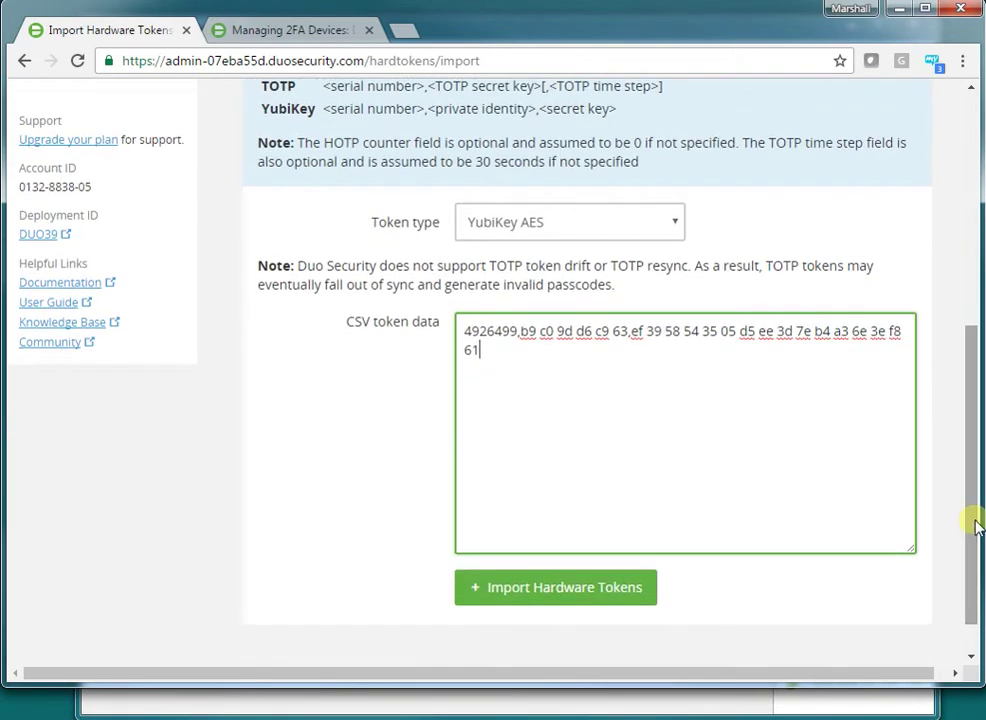
Step: Import the token and confirm 4926499 appears among four YubiKey AES tokens
click(583, 593)
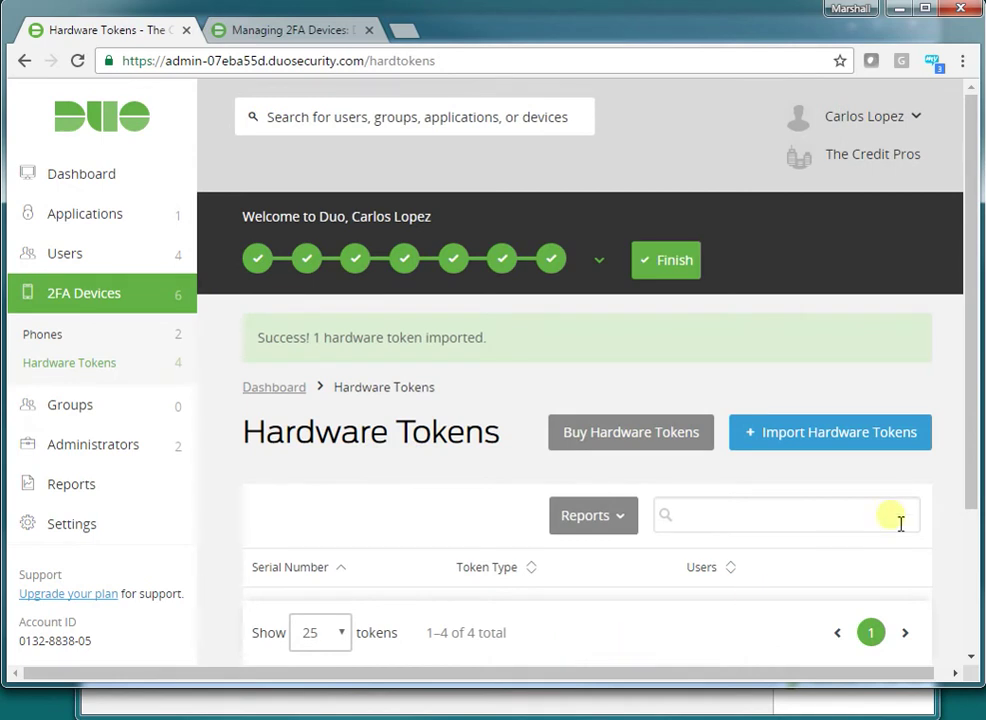
drag(975, 414, 971, 533)
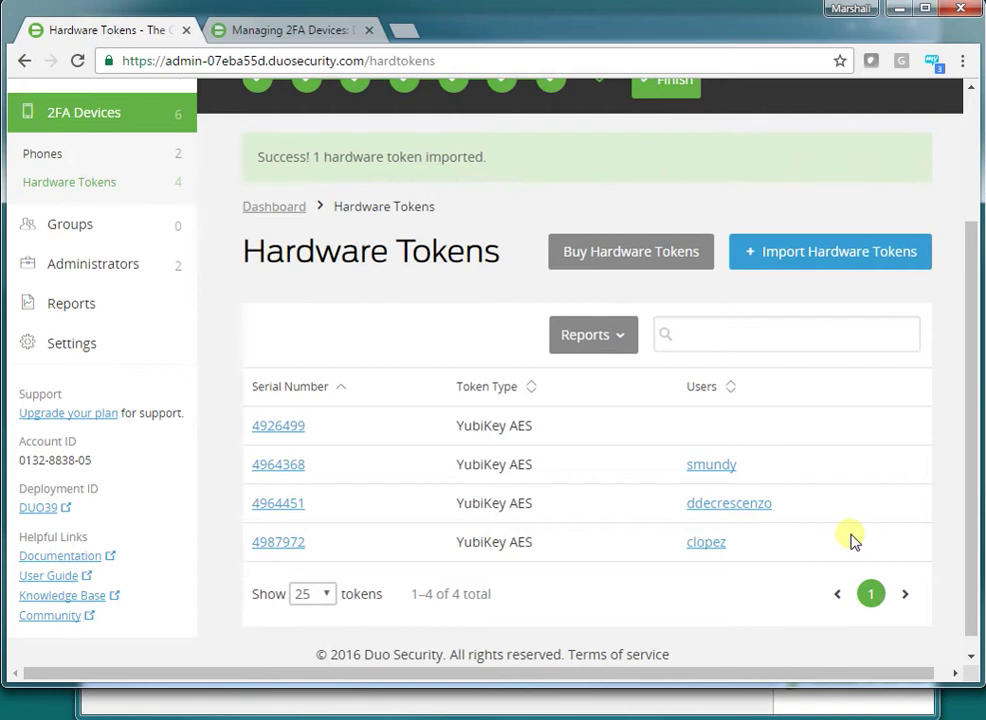
click(836, 710)
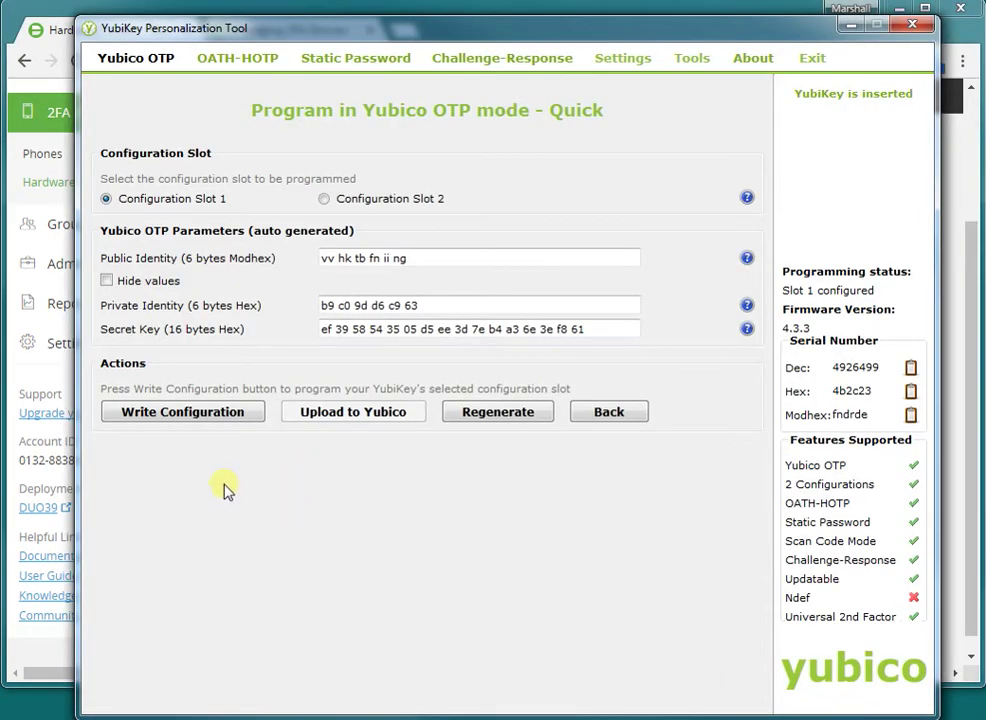
Step: Overwrite slot 1 with the new configuration and save its log as configuration_log4926499.csv
click(195, 416)
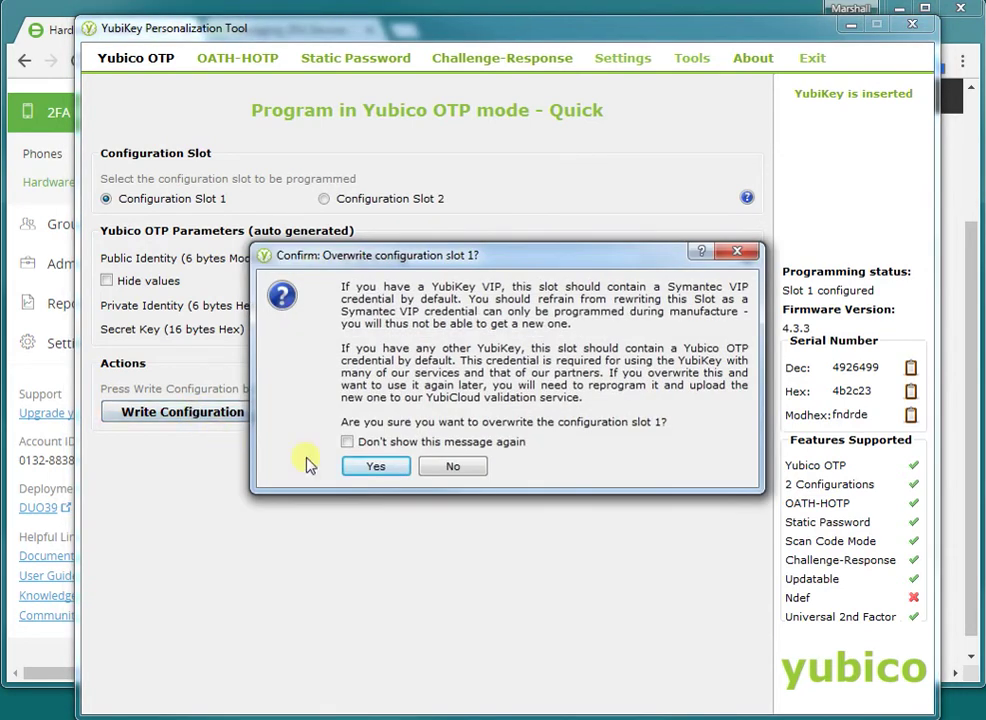
click(376, 467)
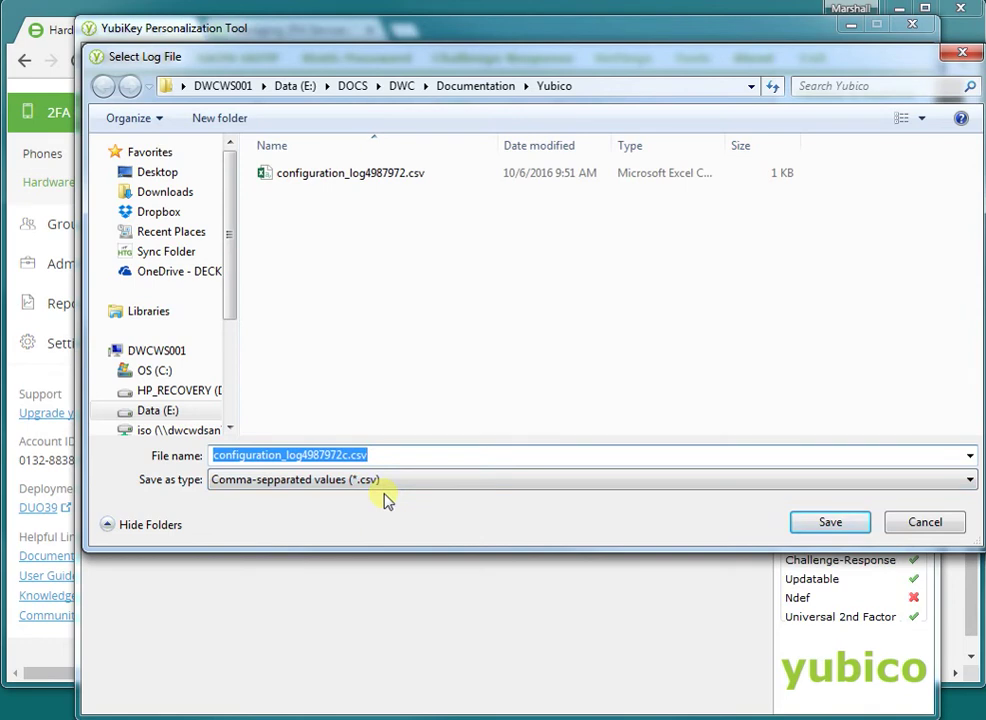
key(End)
key(Left)
key(Left)
key(Left)
key(Left)
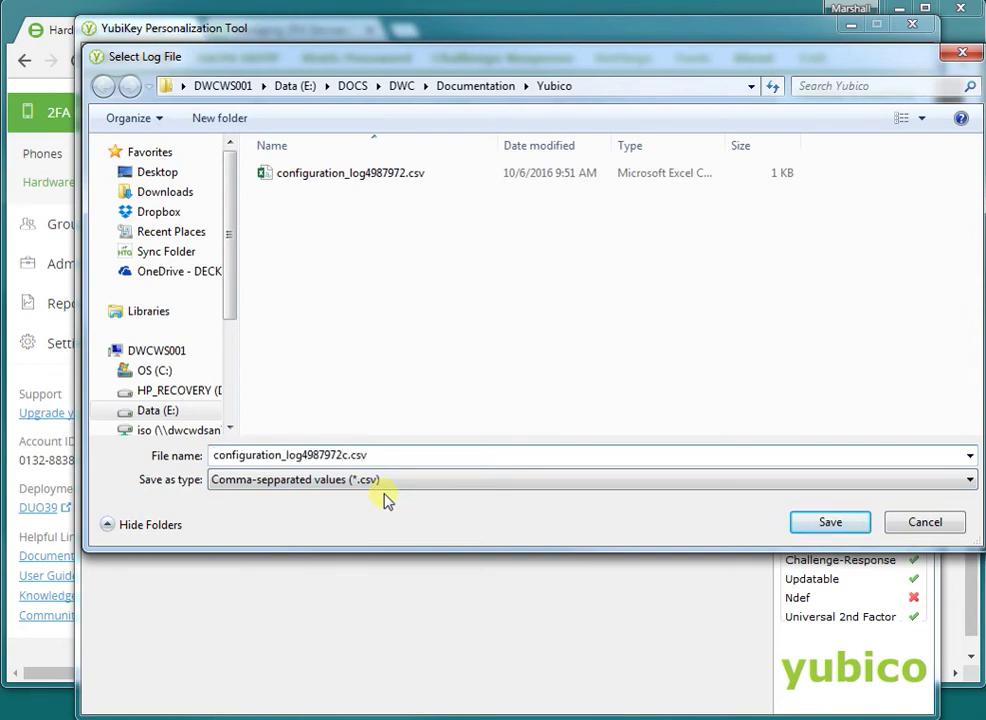
key(BackSpace)
key(BackSpace)
key(BackSpace)
key(BackSpace)
key(BackSpace)
key(BackSpace)
key(BackSpace)
drag(534, 68, 599, 413)
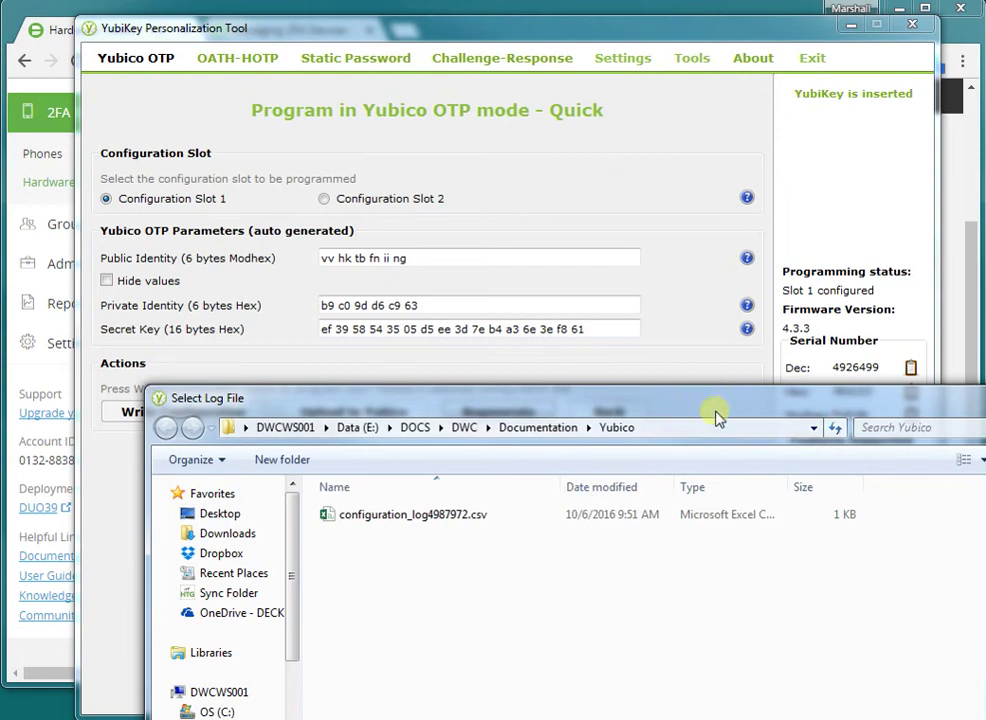
drag(718, 414, 686, 244)
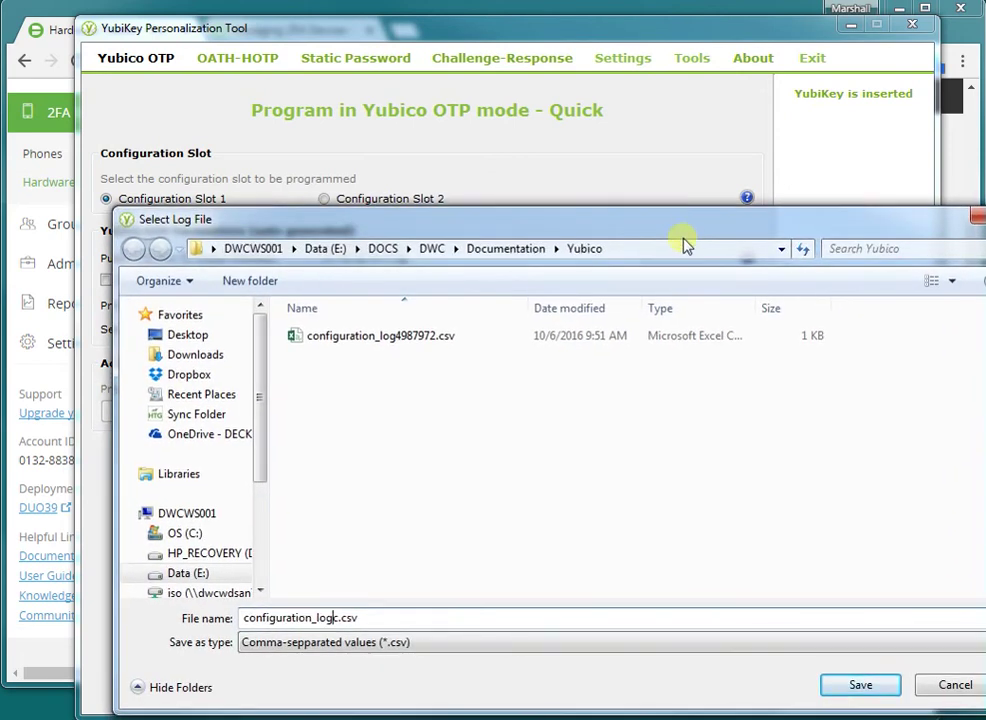
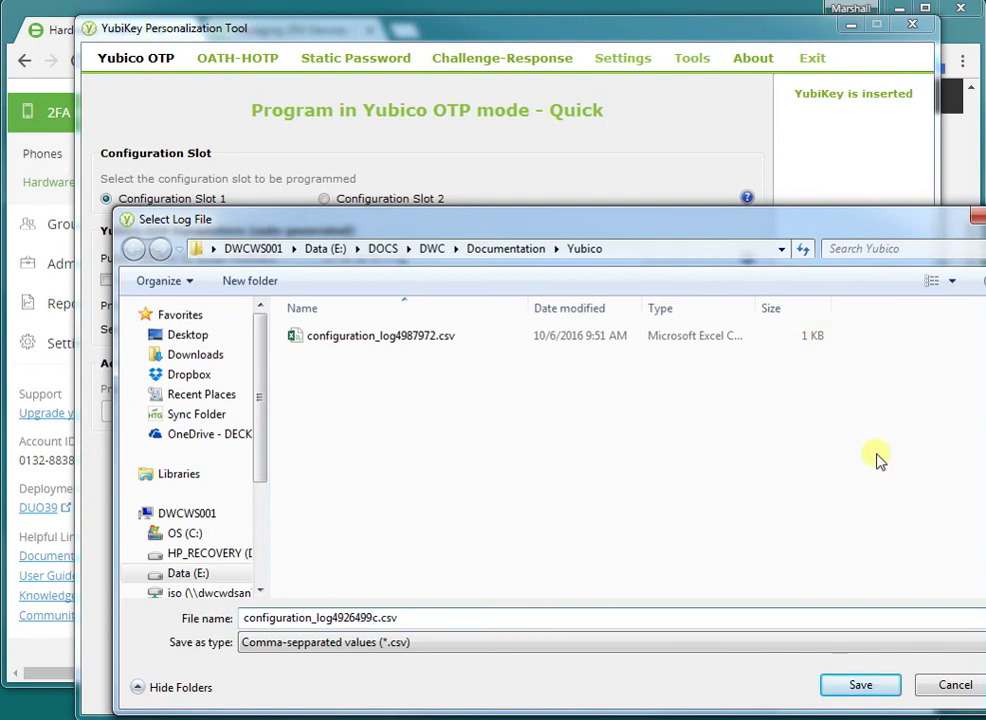
key(Delete)
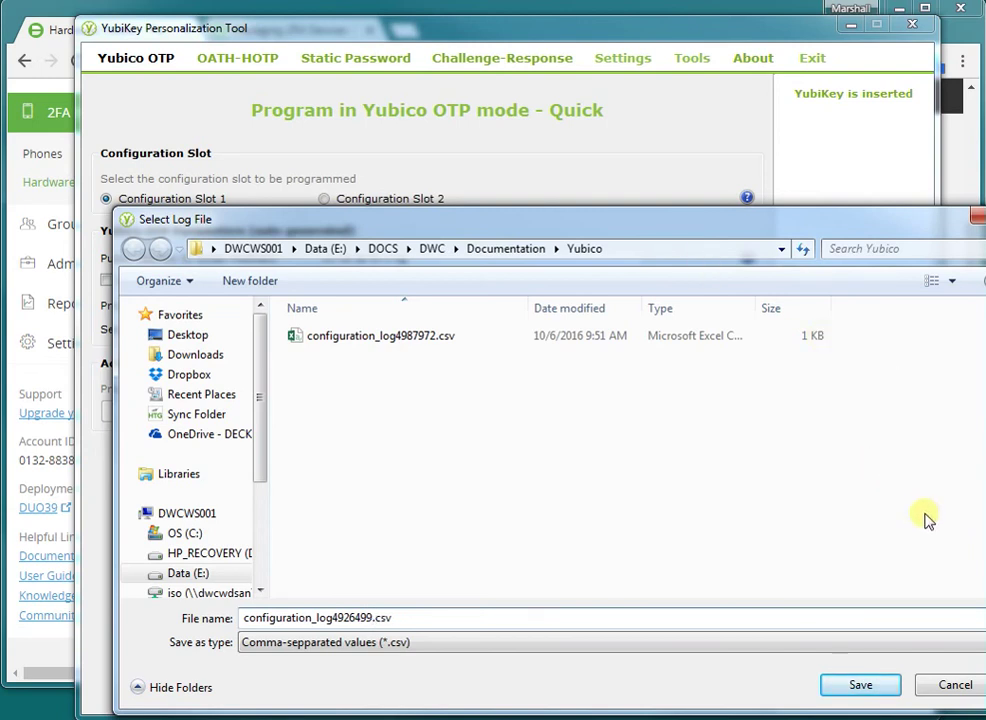
click(860, 688)
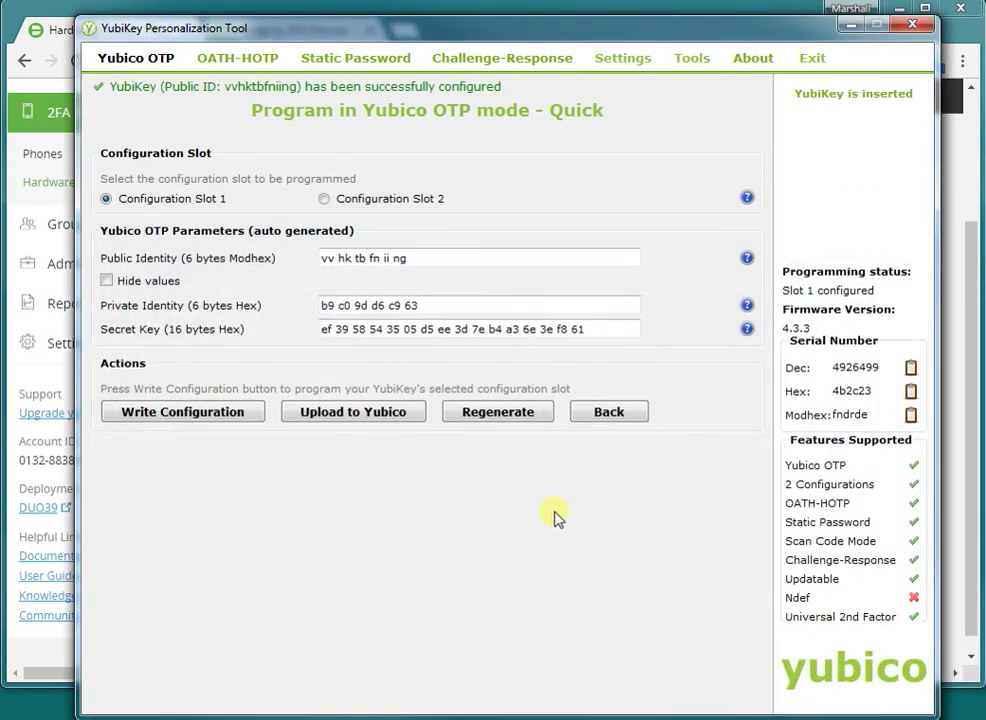
Step: Go back from Quick setup to the Yubico OTP Quick/Advanced choice page
click(605, 414)
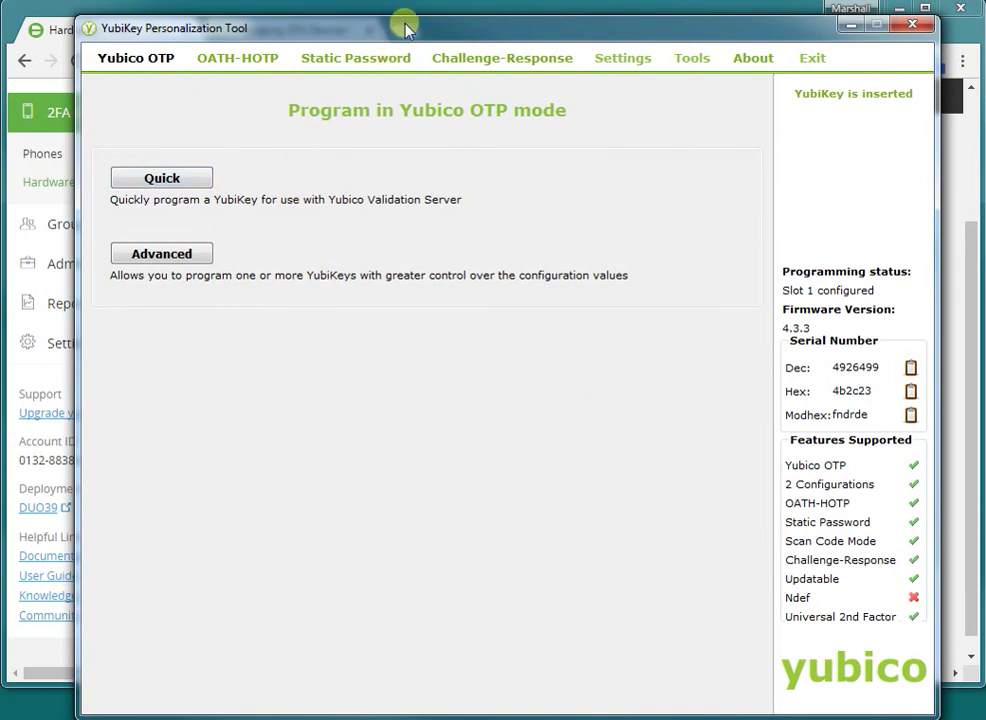
drag(405, 30, 383, 39)
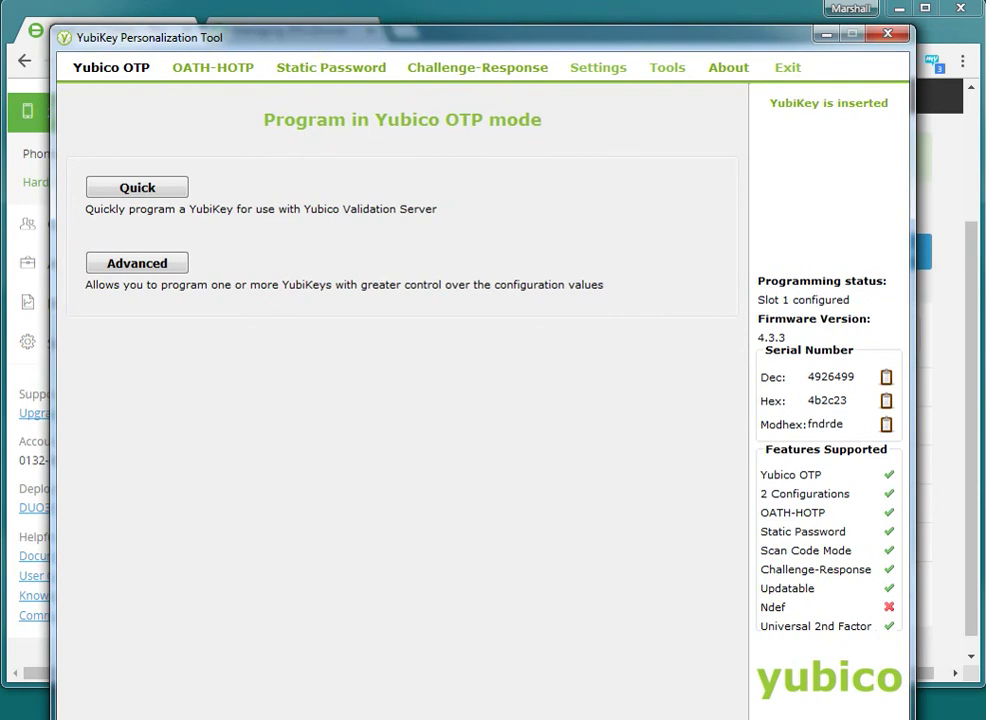